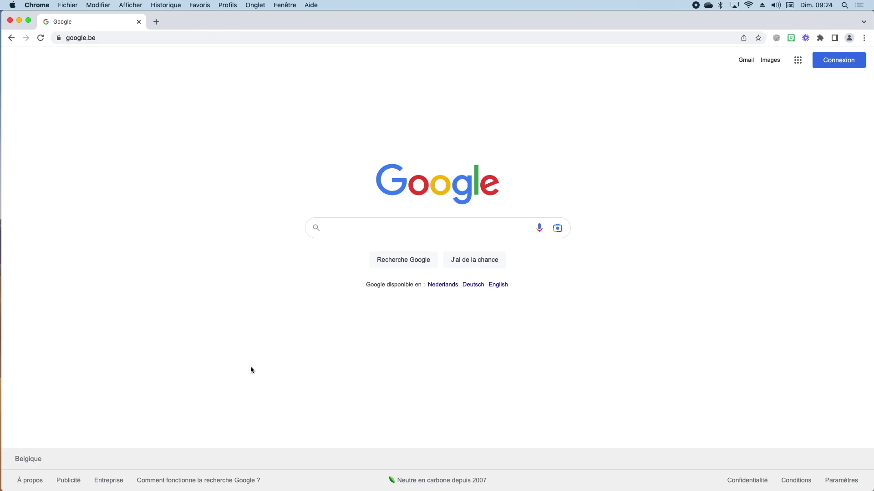
# Search Google for "lego spike prime app français" and open the LEGO Education page for downloading the SPIKE app.
pyautogui.write('lego')
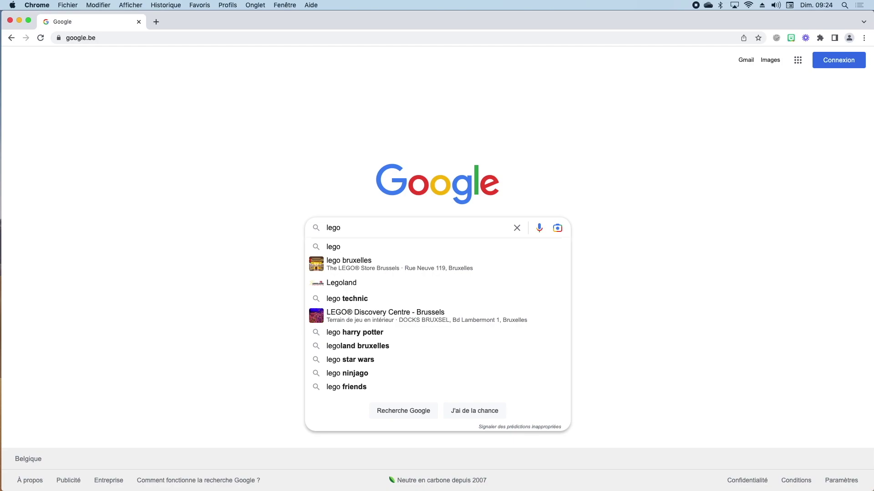
pyautogui.write(' spike ')
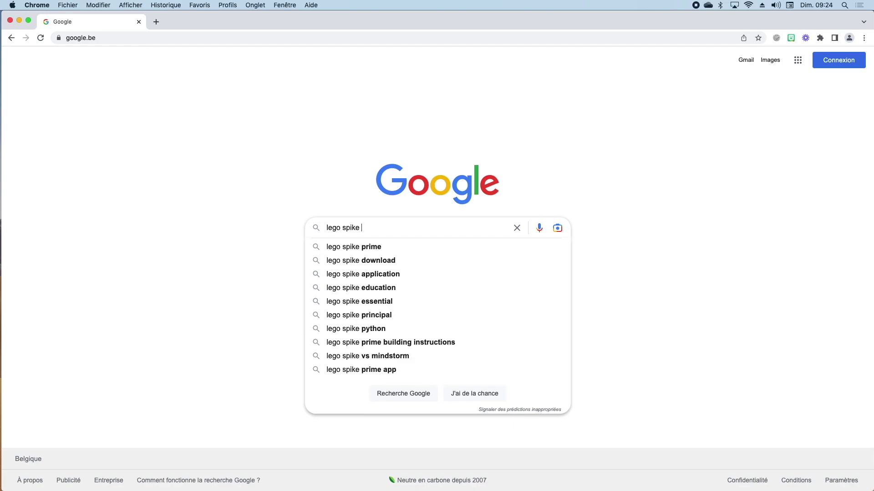
pyautogui.write('prime app ')
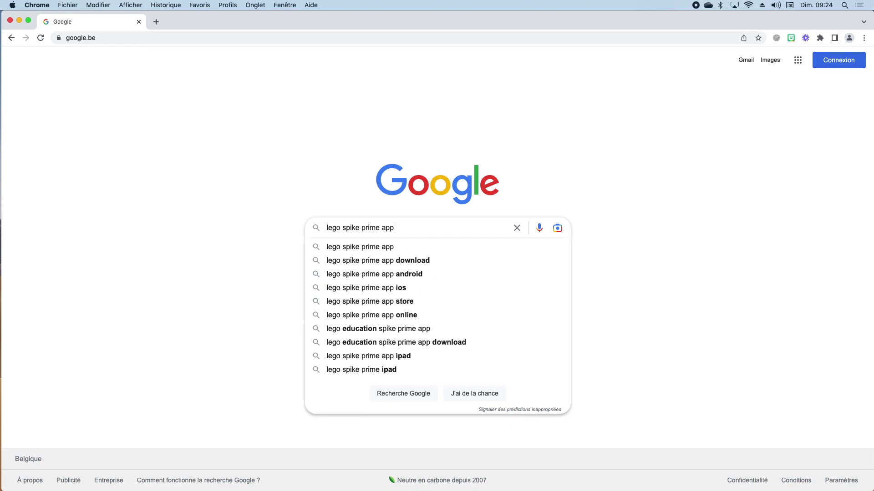
pyautogui.write('français')
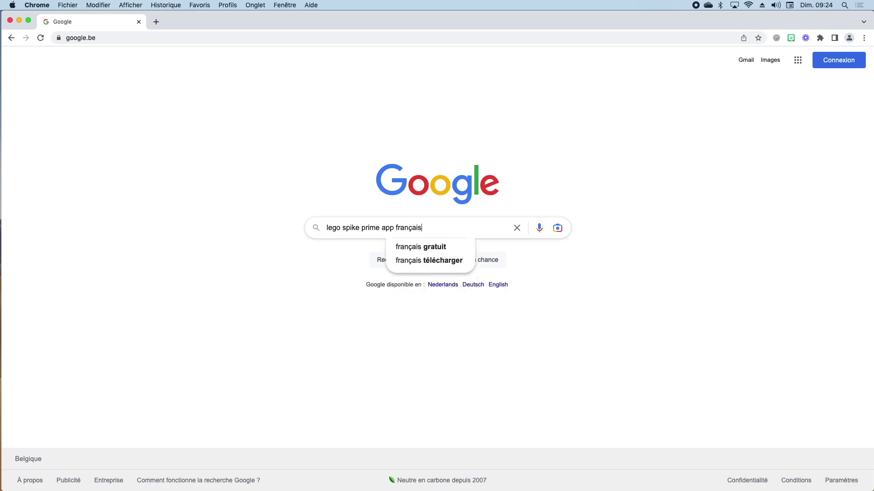
pyautogui.press('Return')
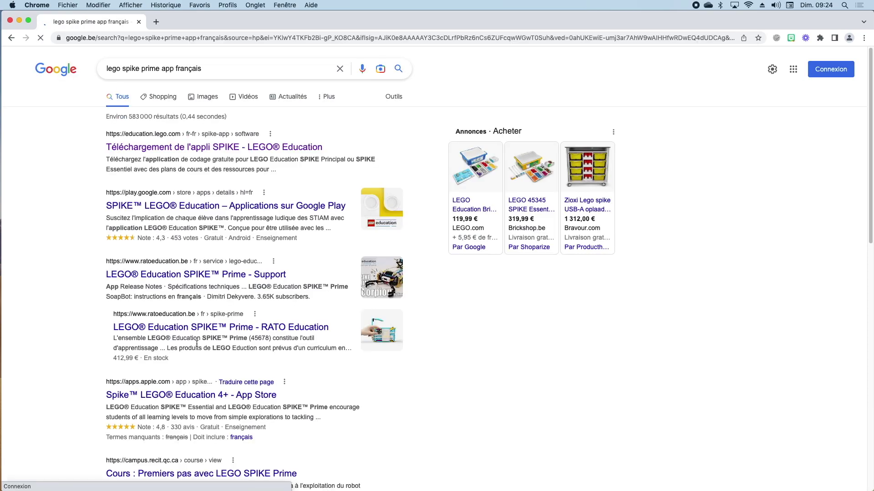
pyautogui.click(193, 151)
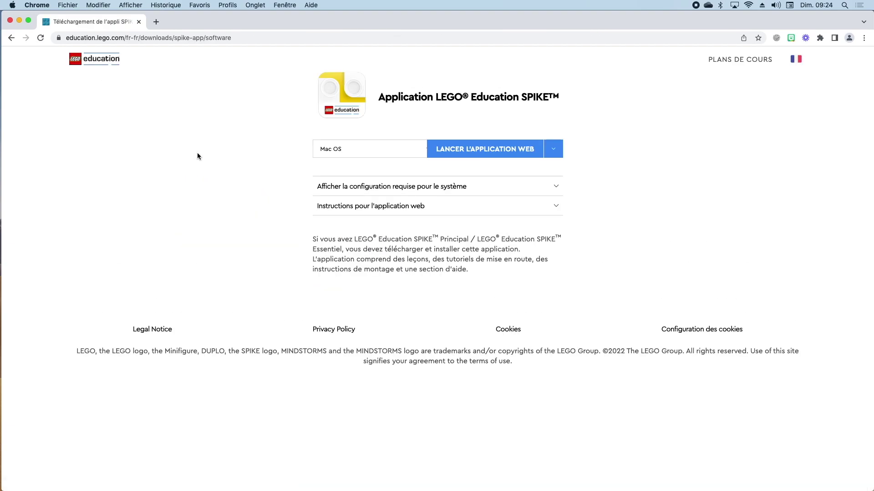
# Examine the supported operating systems and the available ways to run or download the app on Mac OS.
pyautogui.click(364, 149)
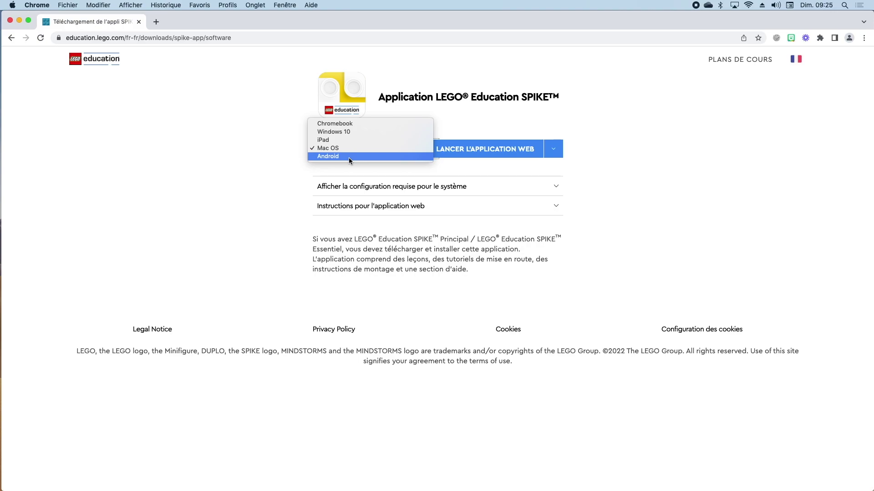
pyautogui.click(605, 119)
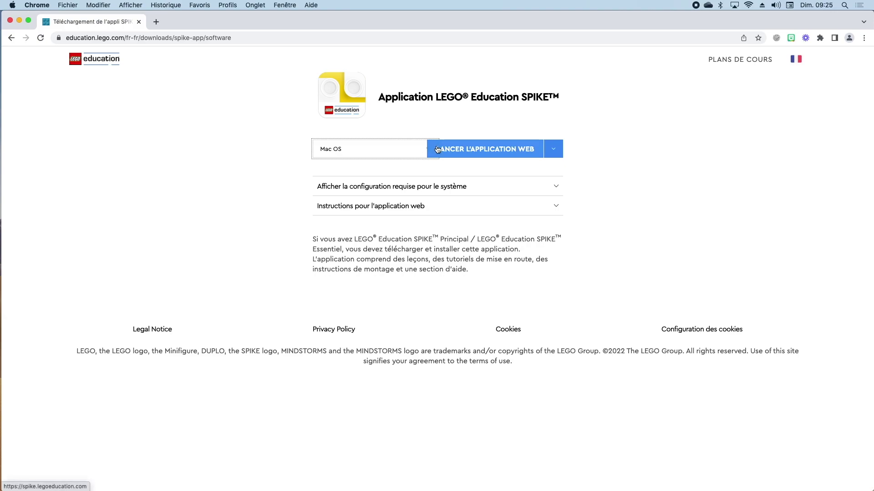
pyautogui.click(553, 151)
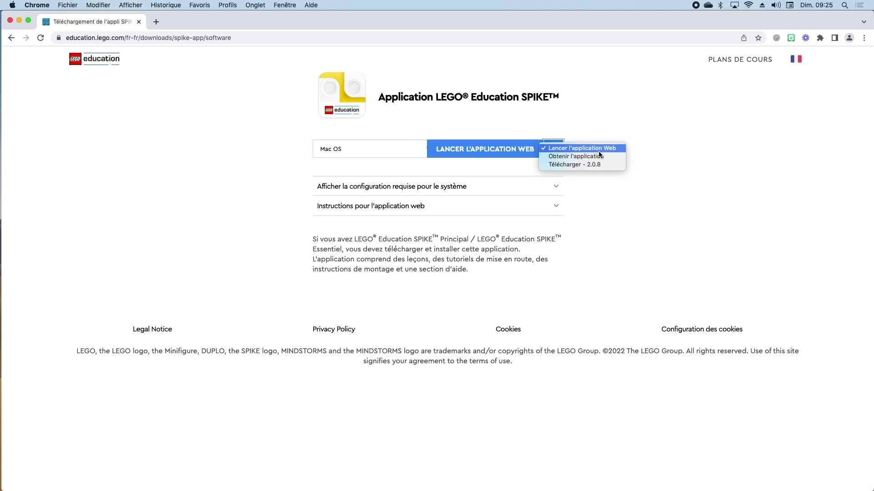
pyautogui.click(479, 149)
# Launch the SPIKE web application, dismiss the translation prompt and choose the Prime solution.
pyautogui.click(477, 149)
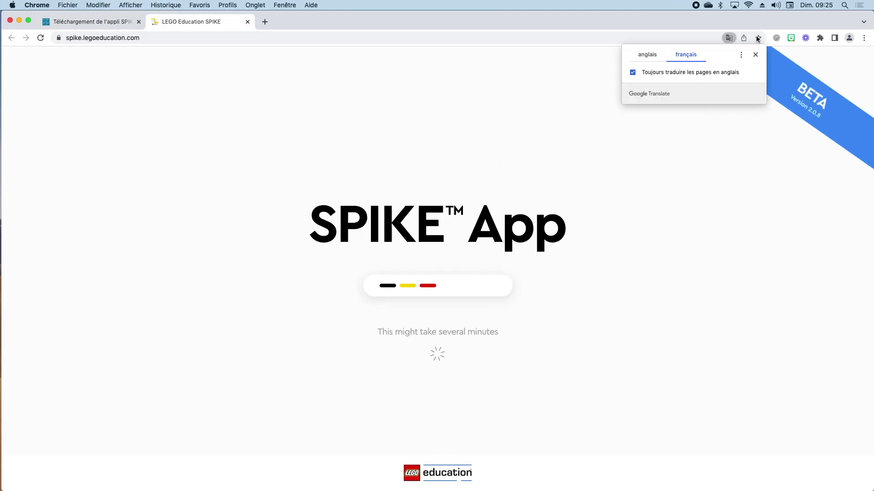
pyautogui.click(754, 55)
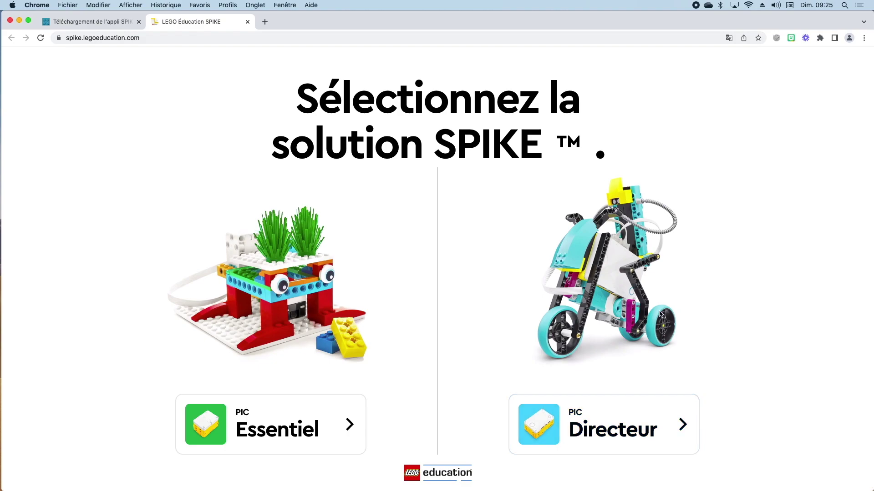
pyautogui.click(609, 422)
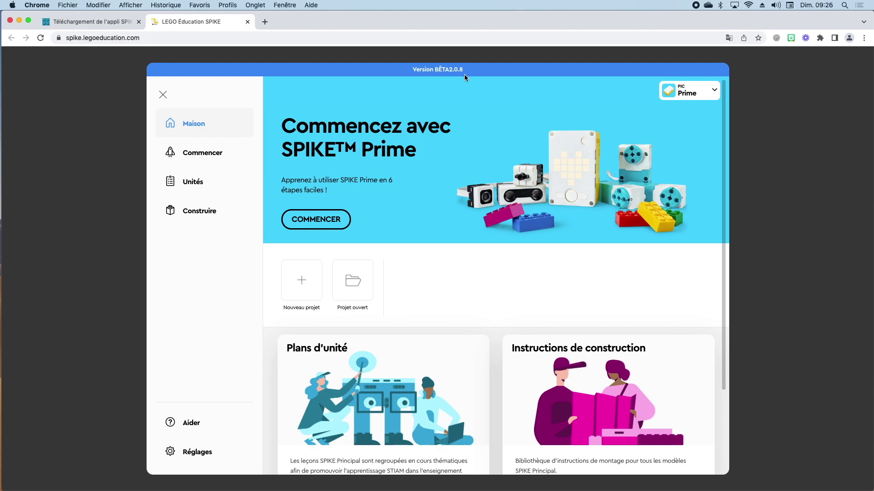
# Check the programming types offered for a new project, then close the dialog without creating one.
pyautogui.click(306, 288)
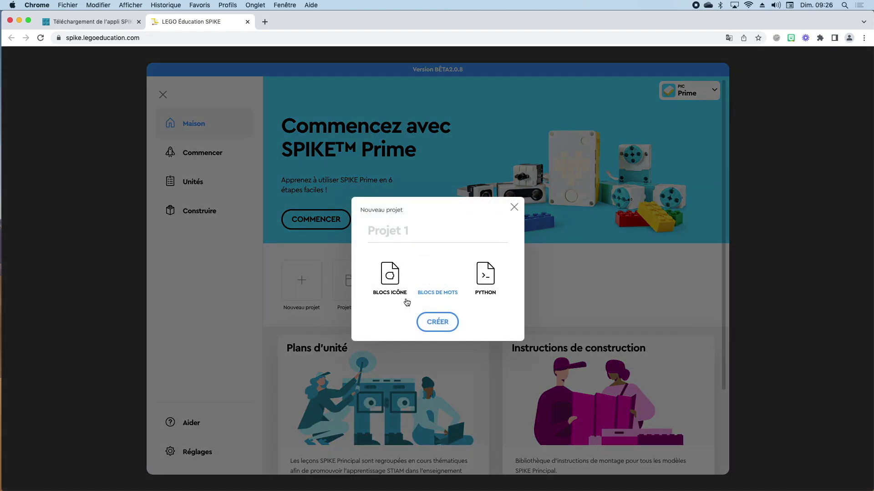
pyautogui.click(515, 208)
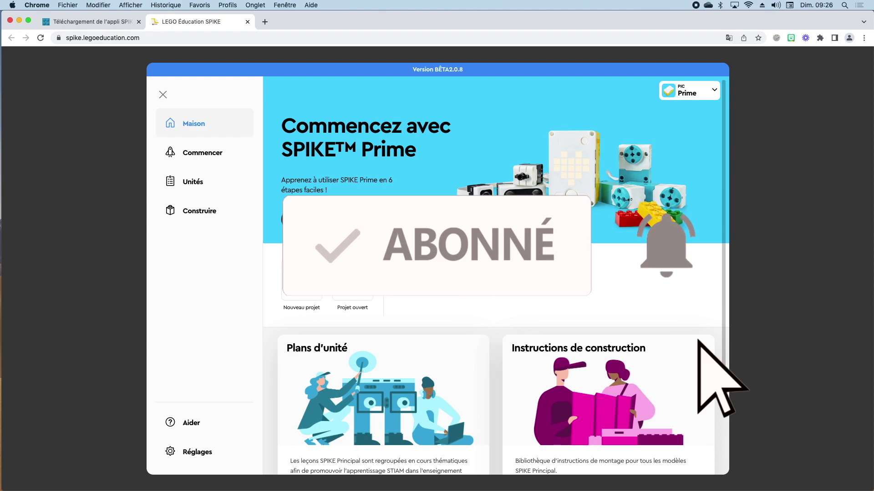
# Return to the SPIKE download page, choose Obtenir l'application for Mac OS and continue to the third-party store site.
pyautogui.click(108, 24)
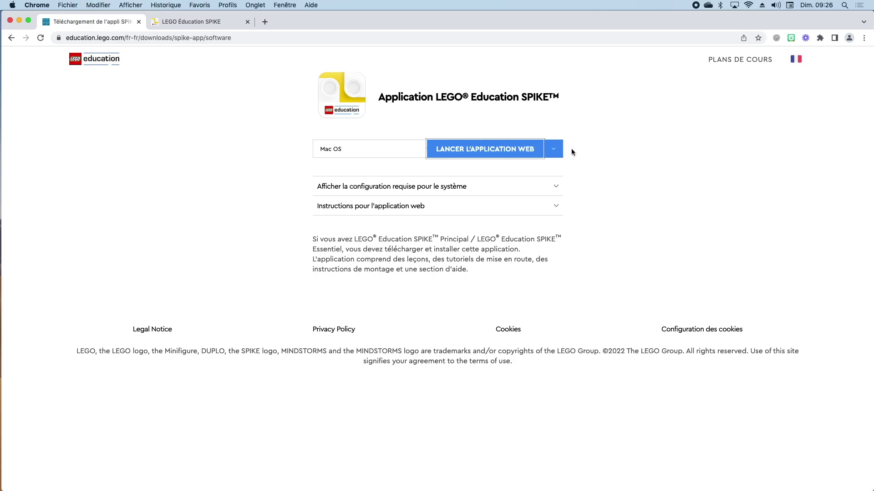
pyautogui.click(559, 149)
pyautogui.click(559, 158)
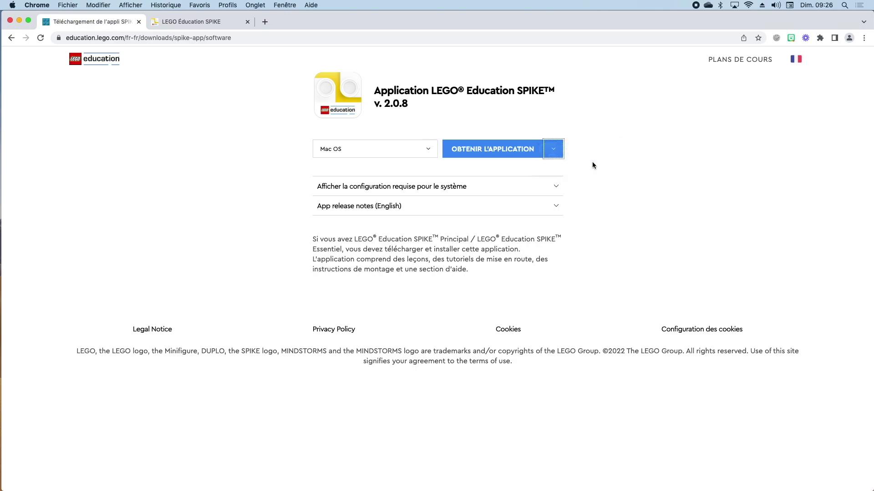
pyautogui.click(490, 150)
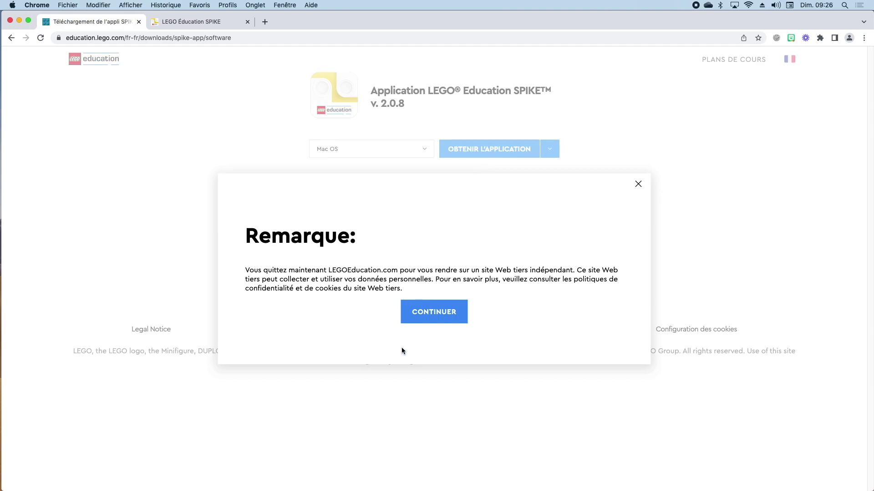
pyautogui.click(429, 315)
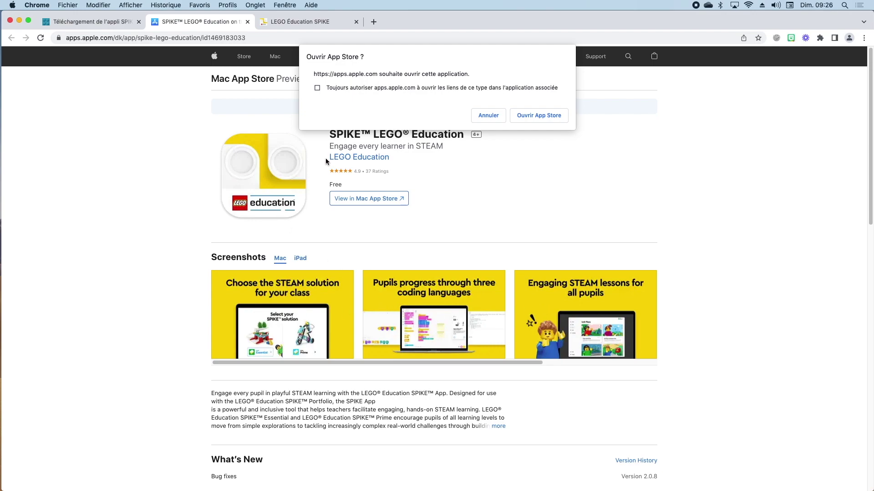
# View the SPIKE LEGO Education page in the App Store application, then leave that application.
pyautogui.click(536, 117)
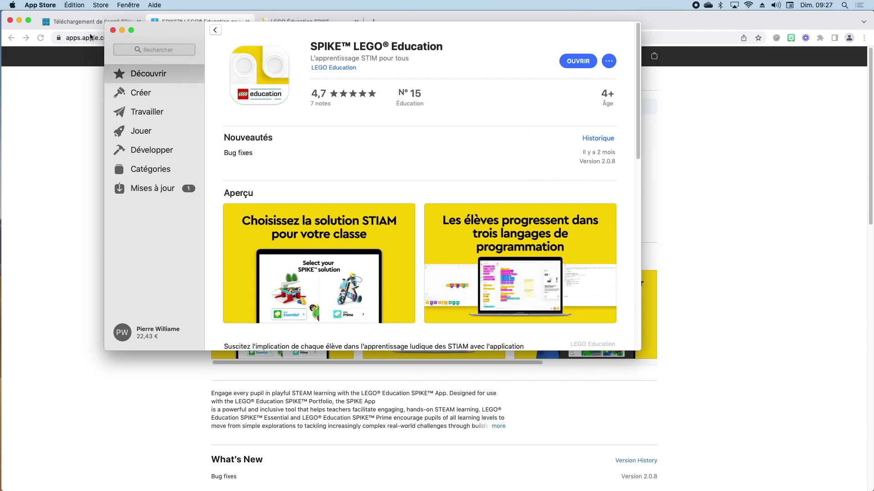
pyautogui.click(40, 5)
pyautogui.click(57, 90)
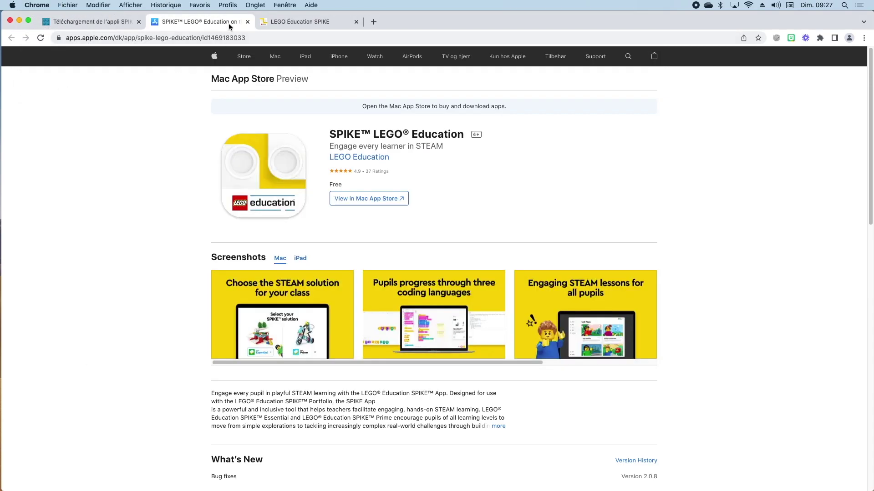
# Back on the SPIKE download page, choose Télécharger - 2.0.8 for Mac OS and download the installer.
pyautogui.click(109, 26)
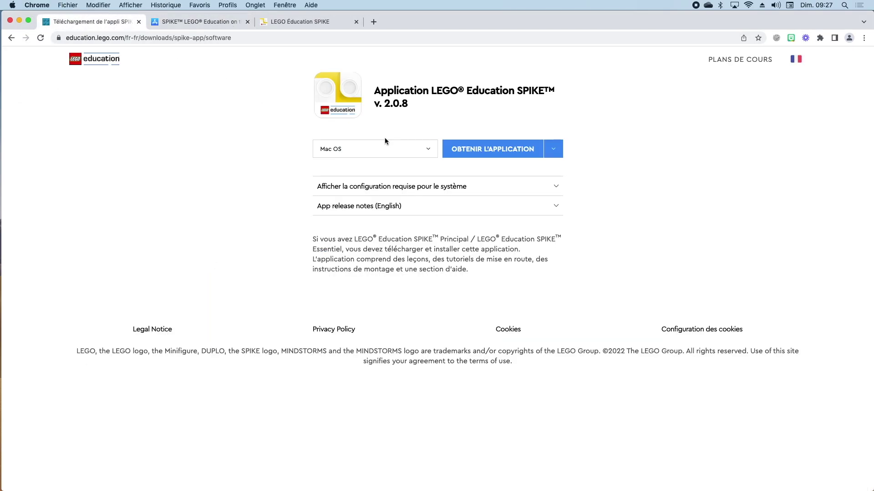
pyautogui.click(554, 152)
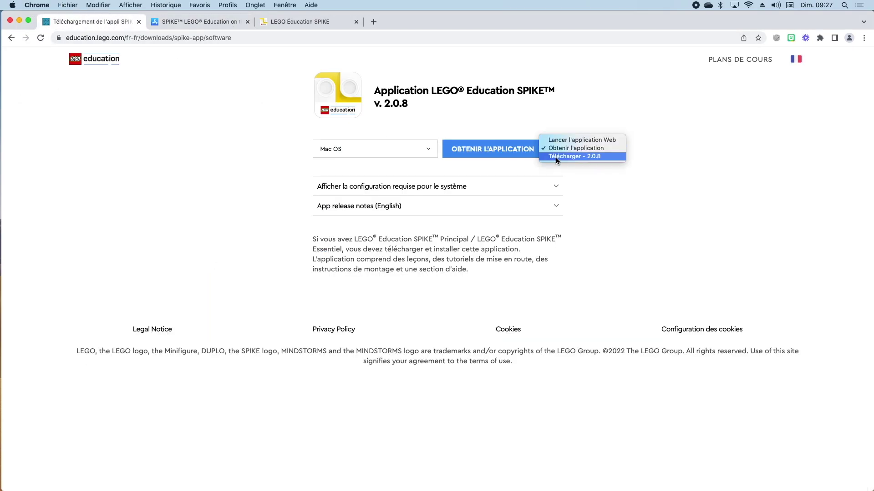
pyautogui.click(555, 157)
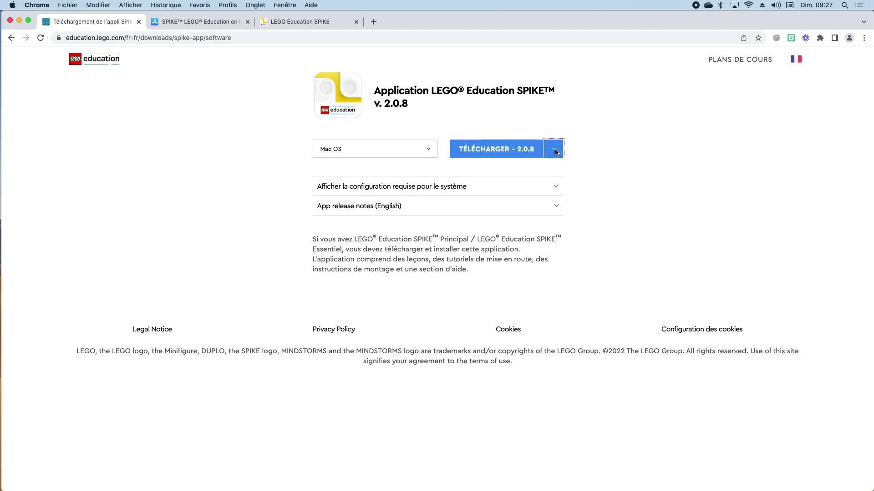
pyautogui.click(508, 153)
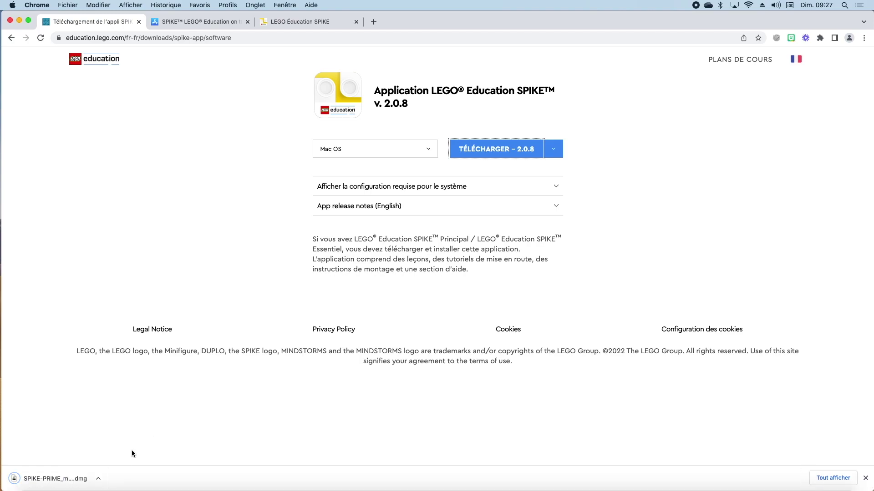
# Show the downloaded SPIKE-PRIME disk image in Finder, then close the Téléchargements window.
pyautogui.click(98, 481)
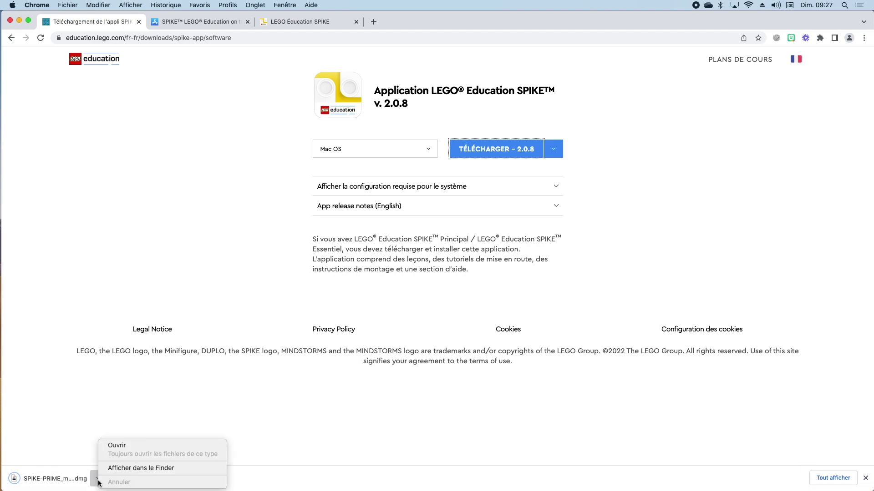
pyautogui.click(122, 471)
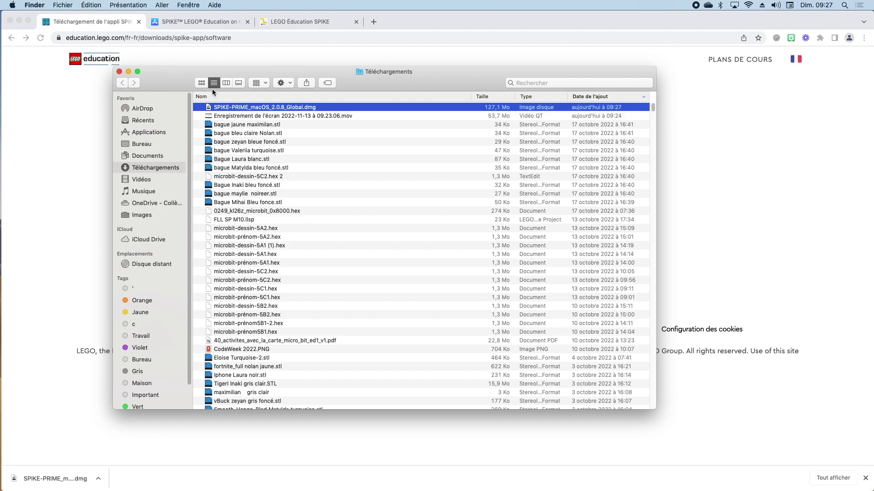
pyautogui.click(119, 72)
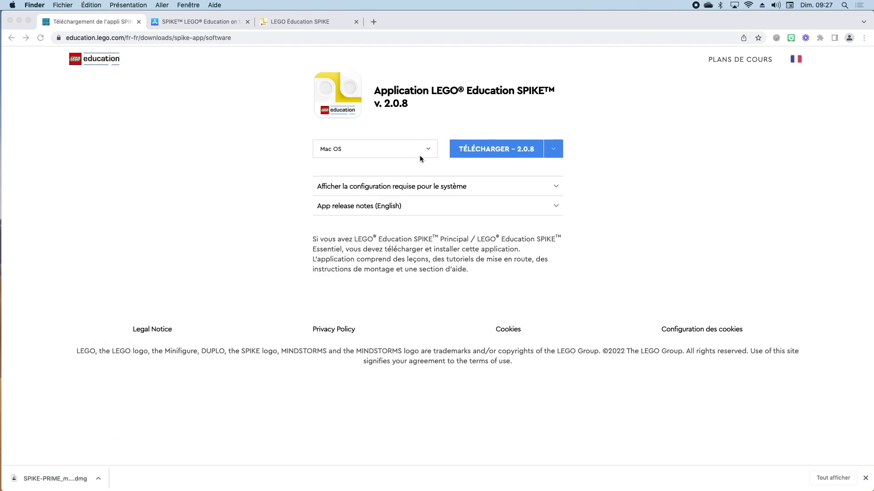
# Set the Mac OS option back to Lancer l'application Web and dismiss the browser's download bar.
pyautogui.click(549, 148)
pyautogui.click(552, 149)
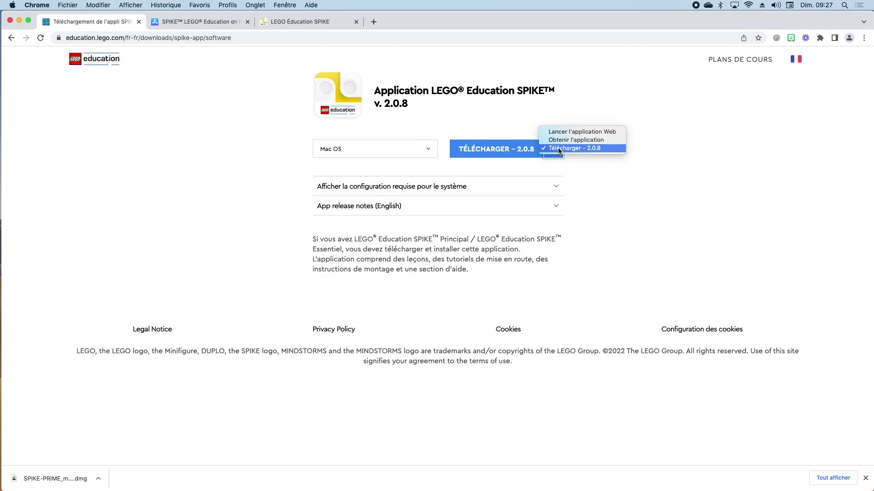
pyautogui.click(568, 132)
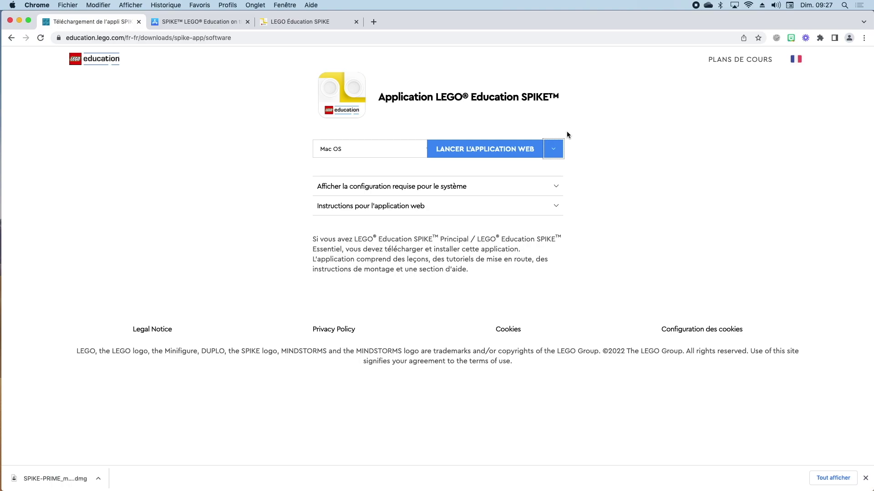
pyautogui.click(865, 478)
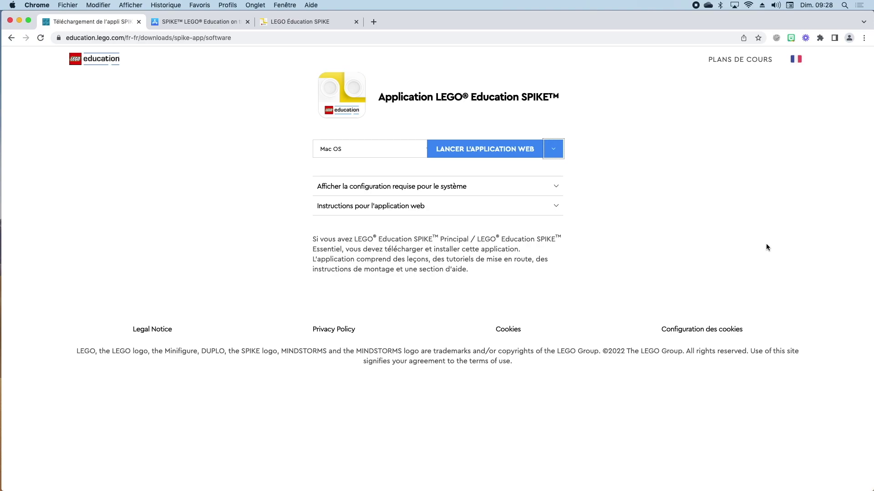